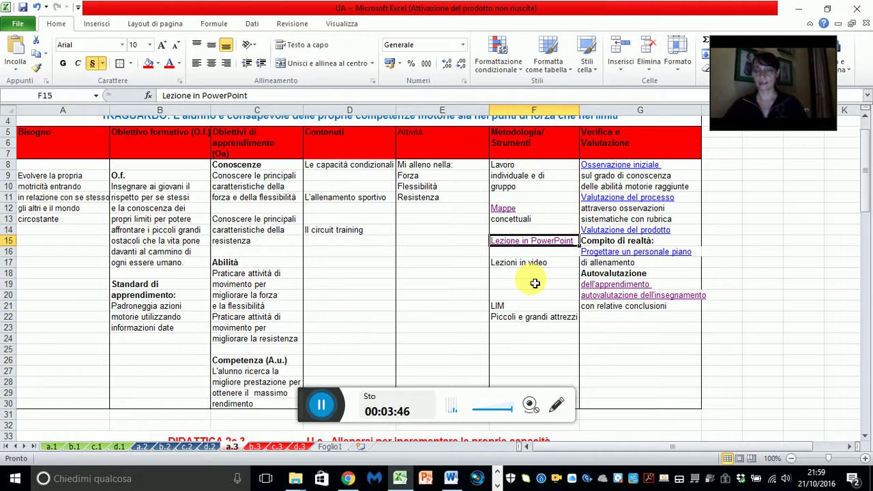
Step: Play the "Che cos'è la forza" video from the MEbook digital contents, then close the video player
{"action": "scroll", "coordinate": [487, 415], "scroll_direction": "down", "scroll_amount": 1}
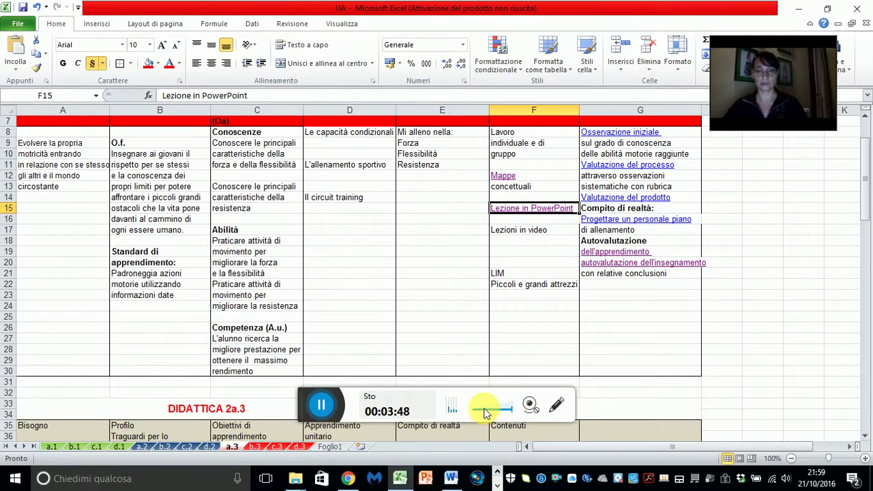
{"action": "left_click", "coordinate": [317, 407]}
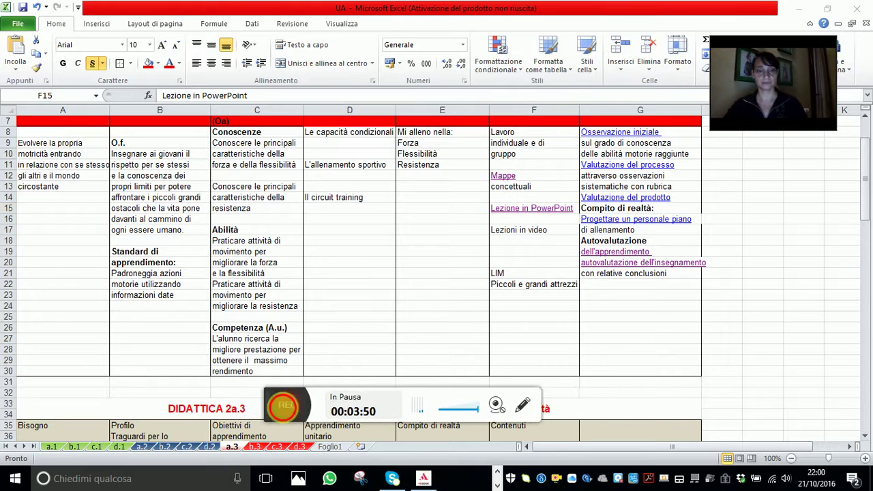
{"action": "left_click", "coordinate": [285, 405]}
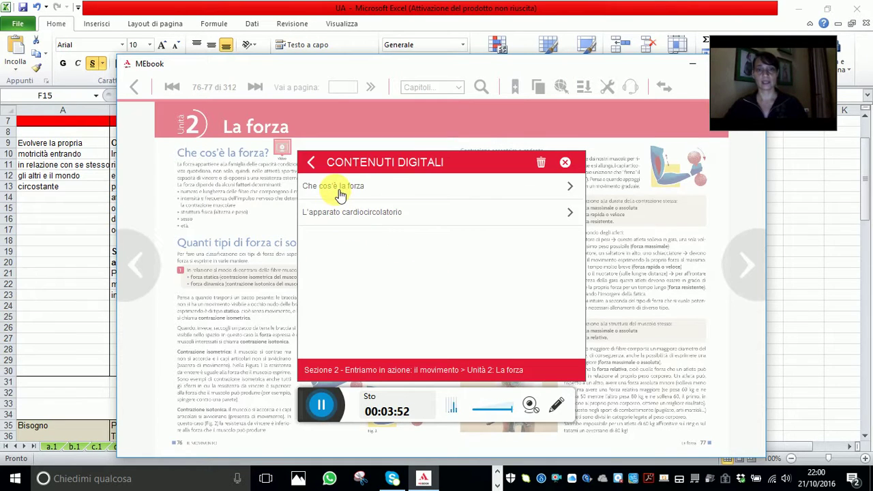
{"action": "left_click", "coordinate": [339, 193]}
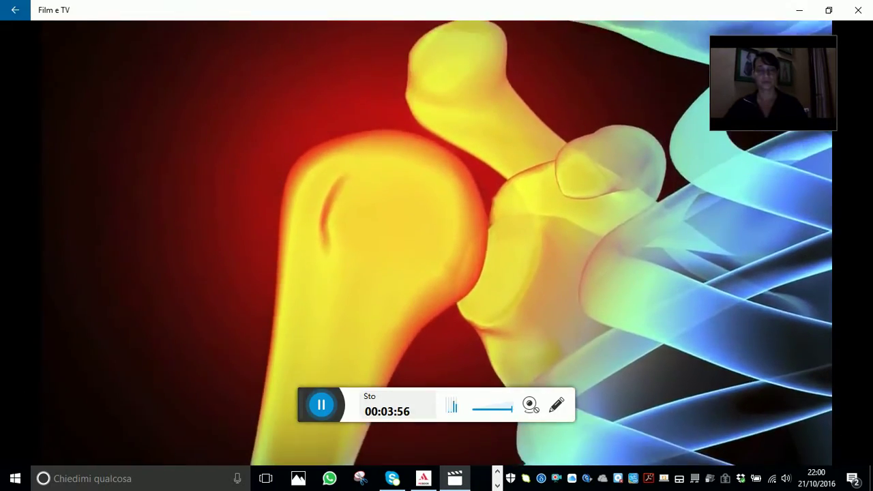
{"action": "mouse_move", "coordinate": [401, 261]}
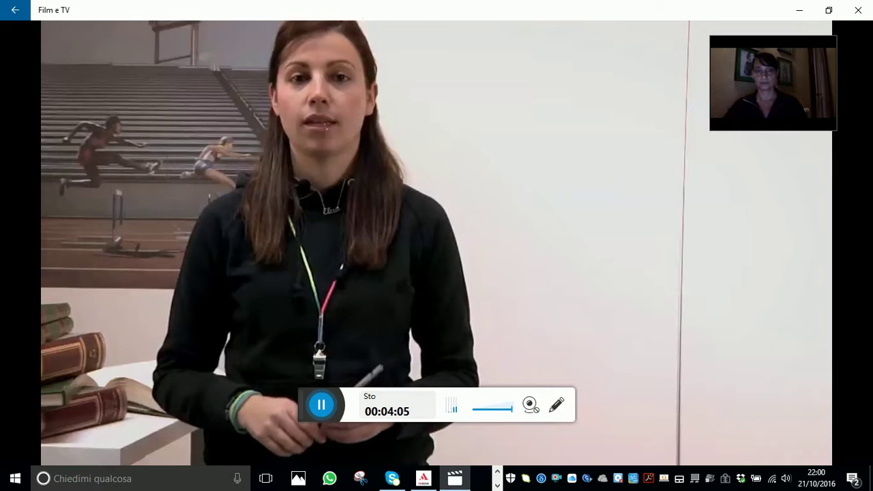
{"action": "mouse_move", "coordinate": [455, 297]}
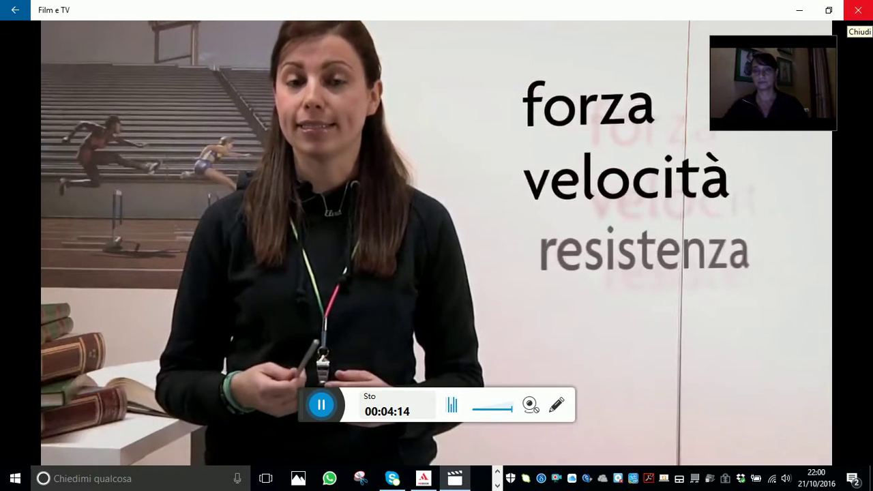
{"action": "left_click", "coordinate": [859, 10]}
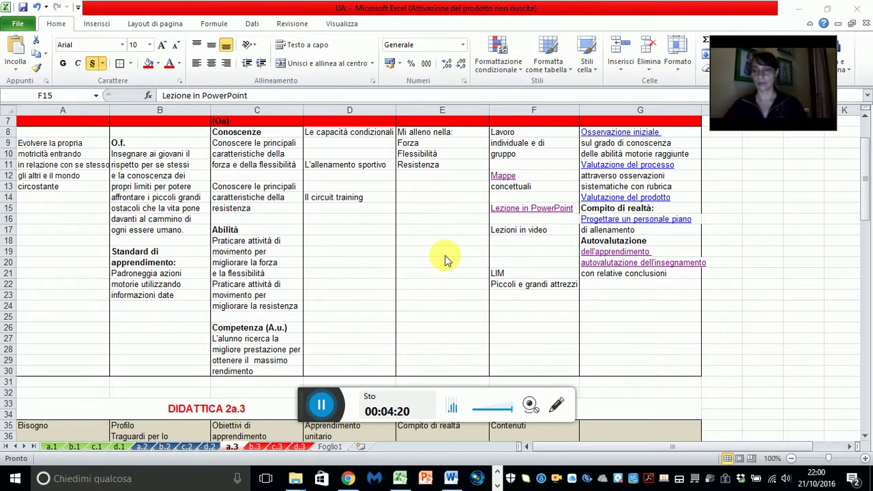
Step: Open the linked "Osservazione iniziale" sheet from the Verifica e Valutazione column, examine its test criteria and levels, and close it
{"action": "scroll", "coordinate": [636, 199], "scroll_direction": "up", "scroll_amount": 1}
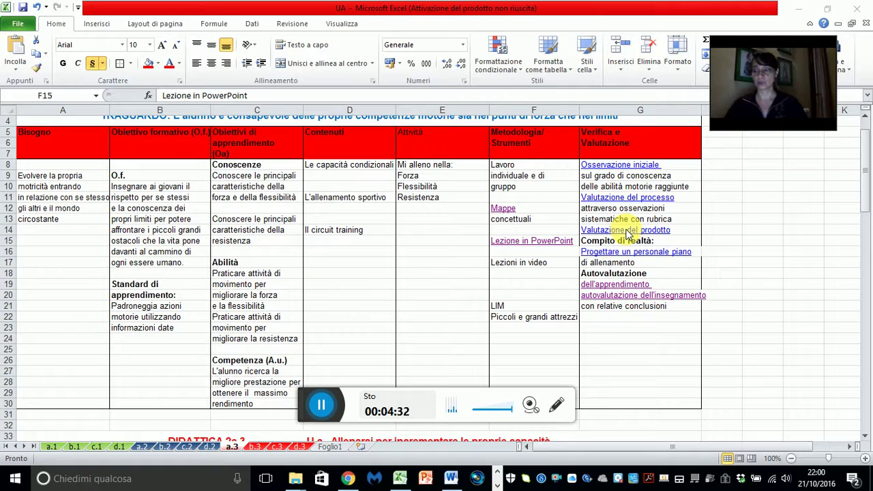
{"action": "left_click", "coordinate": [627, 171]}
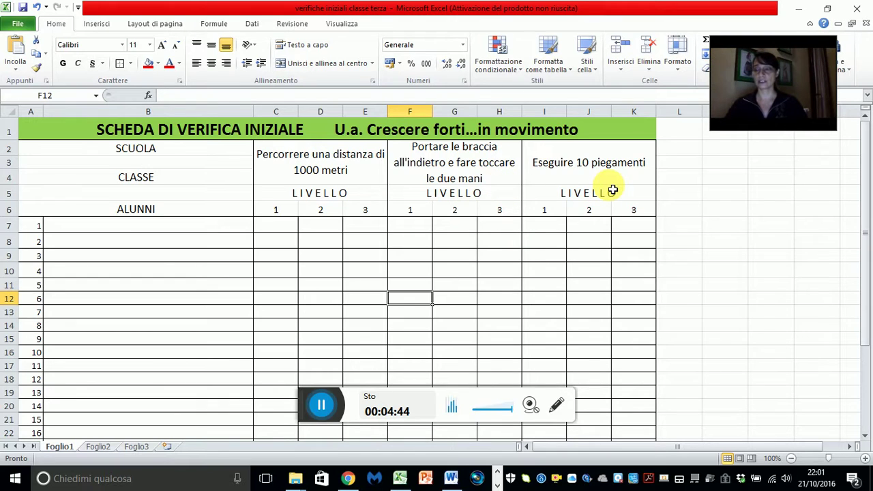
{"action": "left_click", "coordinate": [857, 10]}
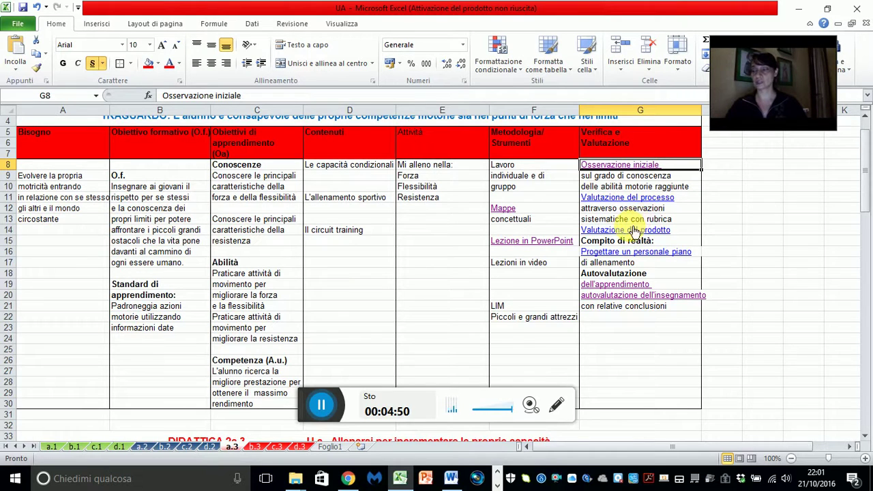
Step: Open the linked "Valutazione del processo" sheet, examine its behaviour criteria and levels, and close the workbook
{"action": "left_click", "coordinate": [622, 203]}
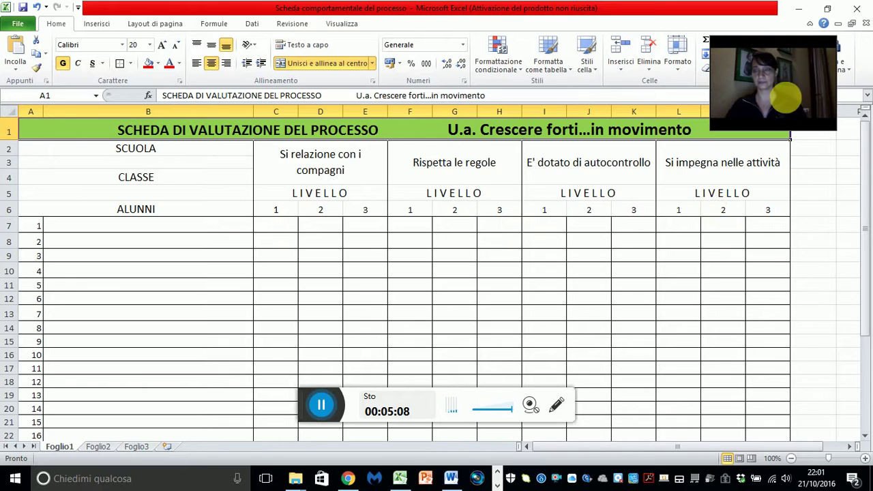
{"action": "left_click", "coordinate": [865, 23]}
{"action": "left_click", "coordinate": [338, 405]}
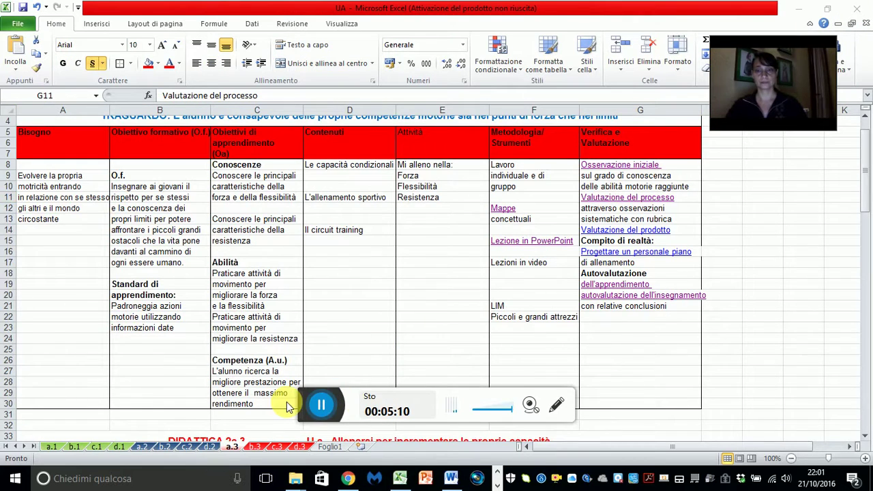
Step: Open the "Progettare un personale piano" link to cartella personalizzata.pub in Publisher, accepting the file security and font notices
{"action": "left_click", "coordinate": [641, 251]}
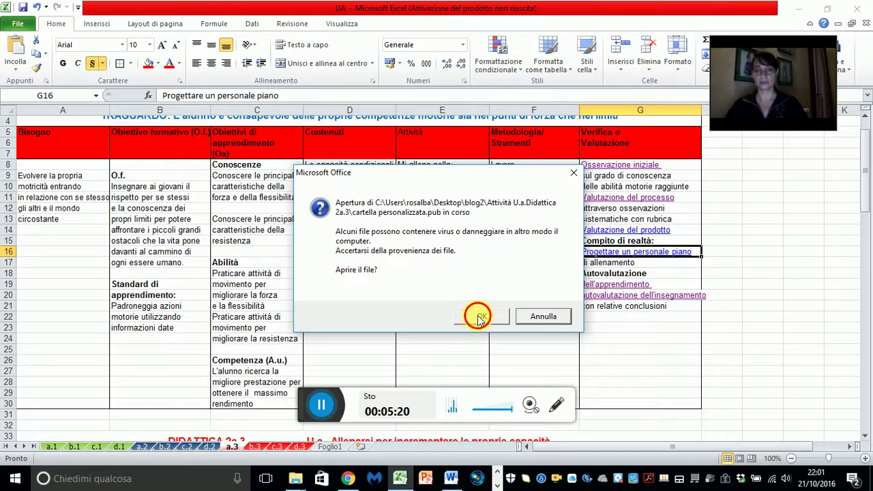
{"action": "left_click", "coordinate": [479, 315]}
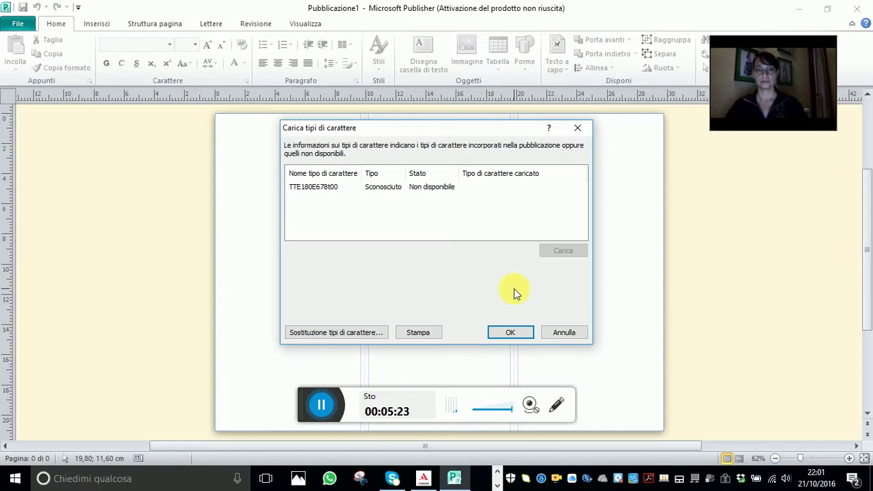
{"action": "left_click", "coordinate": [518, 331]}
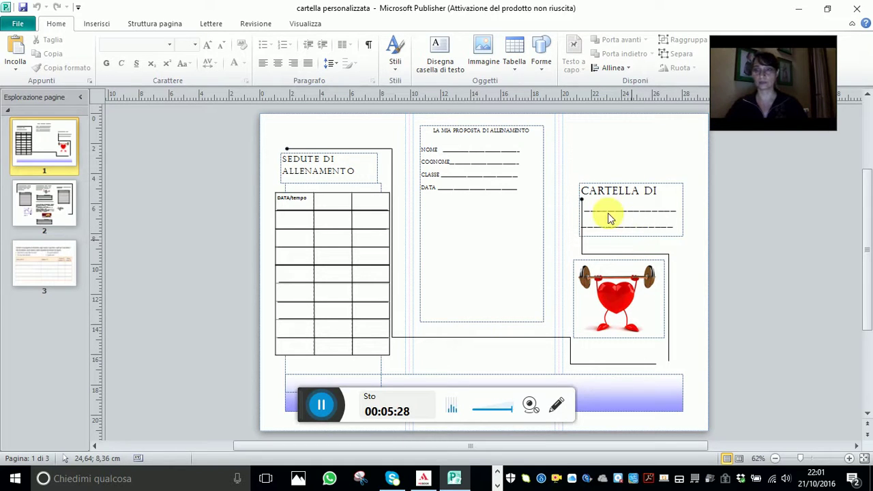
Step: Examine the first page, the strength tests on page 2 and the training programme table on page 3, then close the publication
{"action": "left_click", "coordinate": [573, 363]}
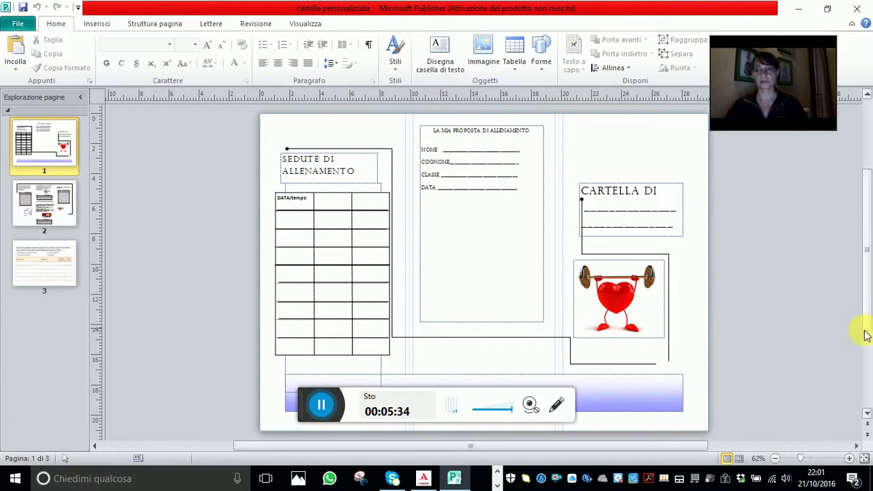
{"action": "left_click", "coordinate": [868, 354]}
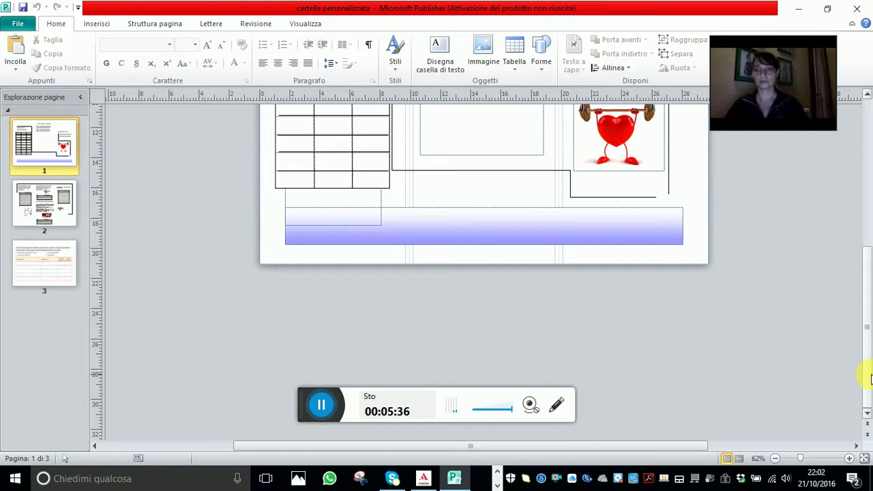
{"action": "left_click", "coordinate": [49, 208]}
{"action": "scroll", "coordinate": [310, 254], "scroll_direction": "up", "scroll_amount": 4}
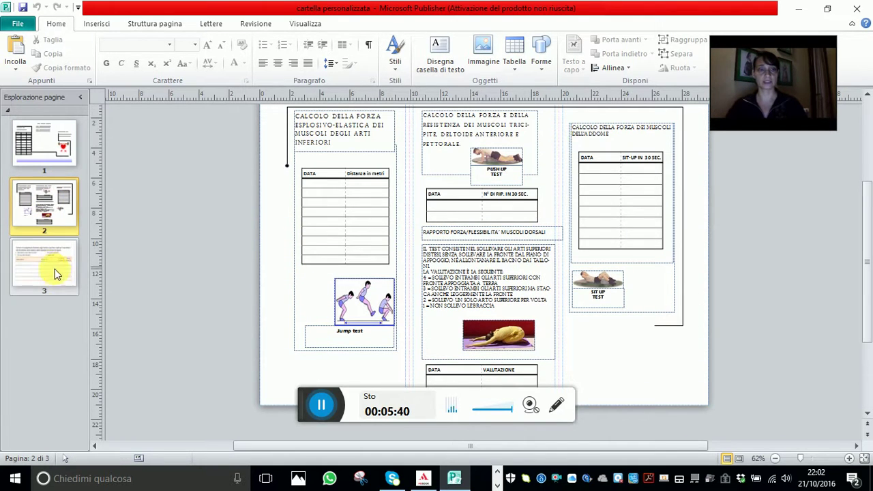
{"action": "left_click", "coordinate": [41, 274]}
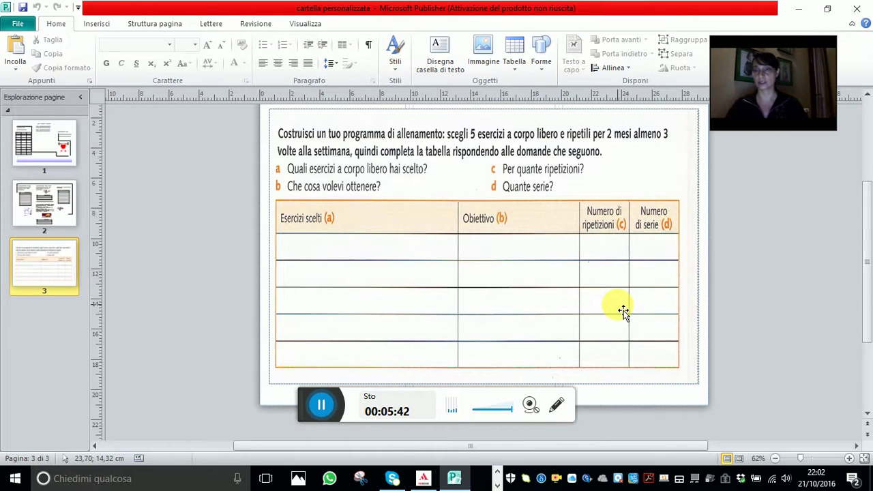
{"action": "left_click", "coordinate": [858, 12]}
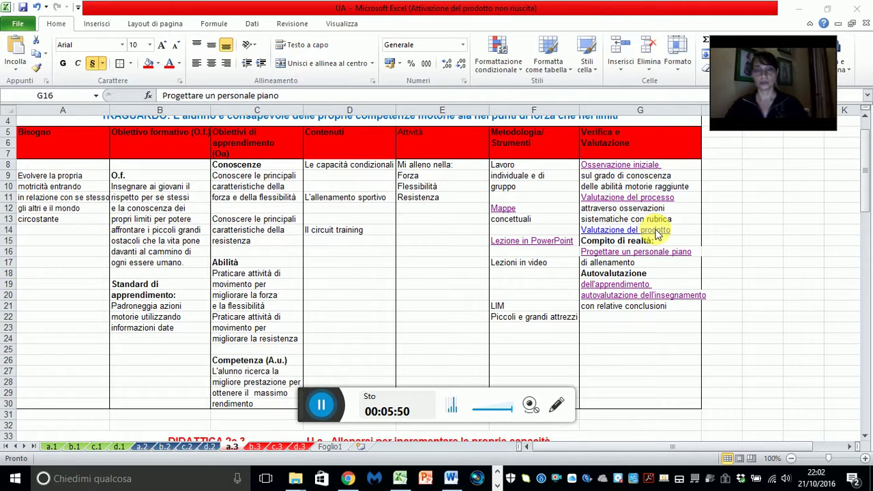
Step: Open the linked "Valutazione del prodotto" sheet, examine its three level descriptions, and close the workbook
{"action": "left_click", "coordinate": [621, 230]}
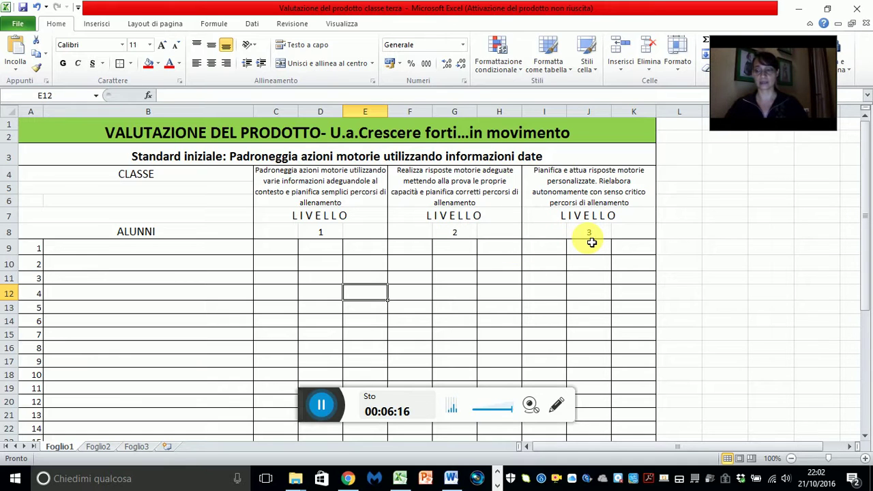
{"action": "left_click", "coordinate": [862, 10]}
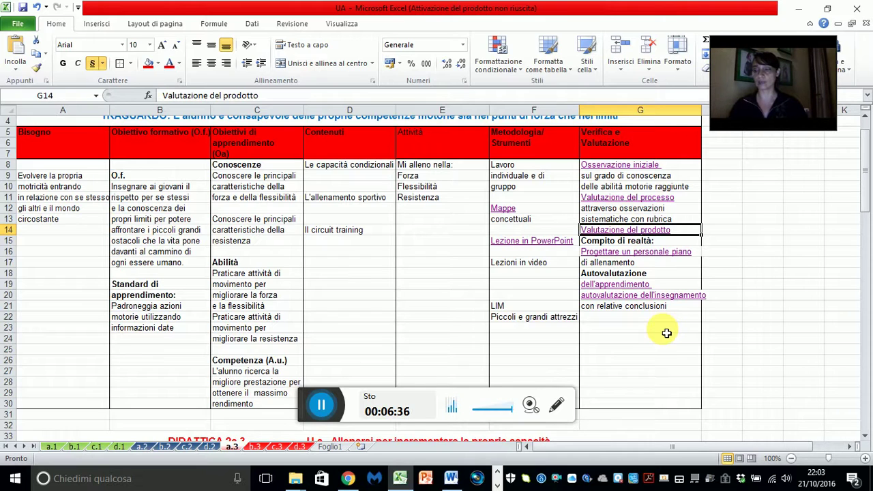
Step: Open the linked "dell'apprendimento" self-assessment questionnaire in Word, read through all its questions, and close it
{"action": "left_click", "coordinate": [630, 292]}
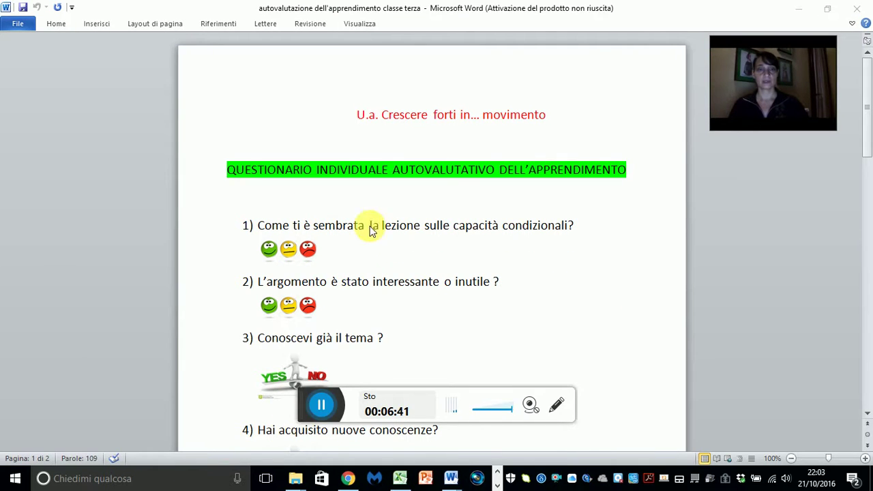
{"action": "scroll", "coordinate": [414, 271], "scroll_direction": "down", "scroll_amount": 5}
{"action": "scroll", "coordinate": [413, 271], "scroll_direction": "down", "scroll_amount": 1}
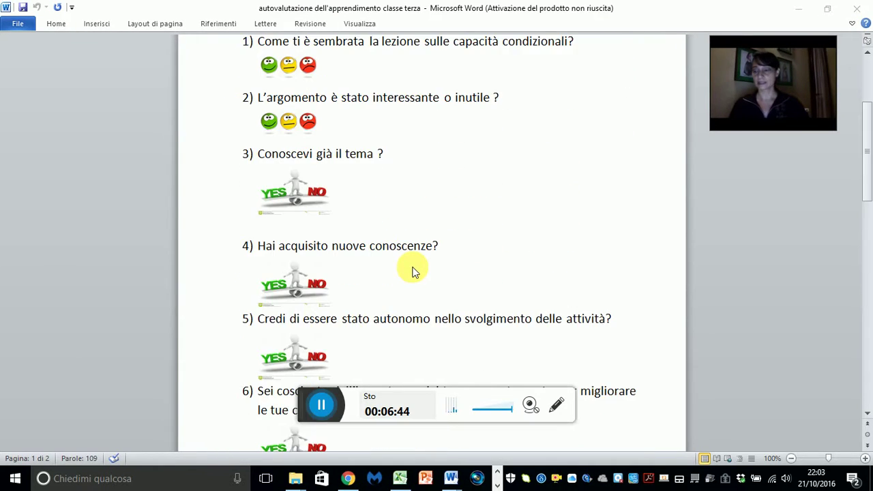
{"action": "scroll", "coordinate": [413, 271], "scroll_direction": "down", "scroll_amount": 13}
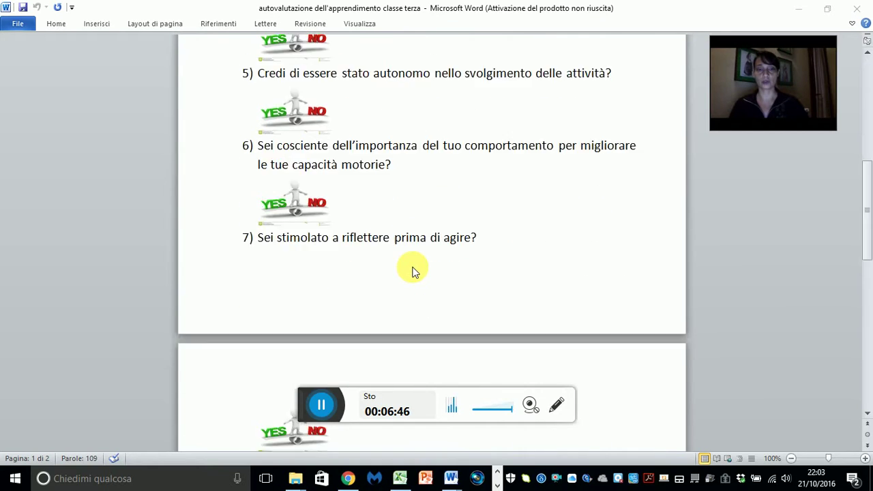
{"action": "scroll", "coordinate": [414, 271], "scroll_direction": "down", "scroll_amount": 9}
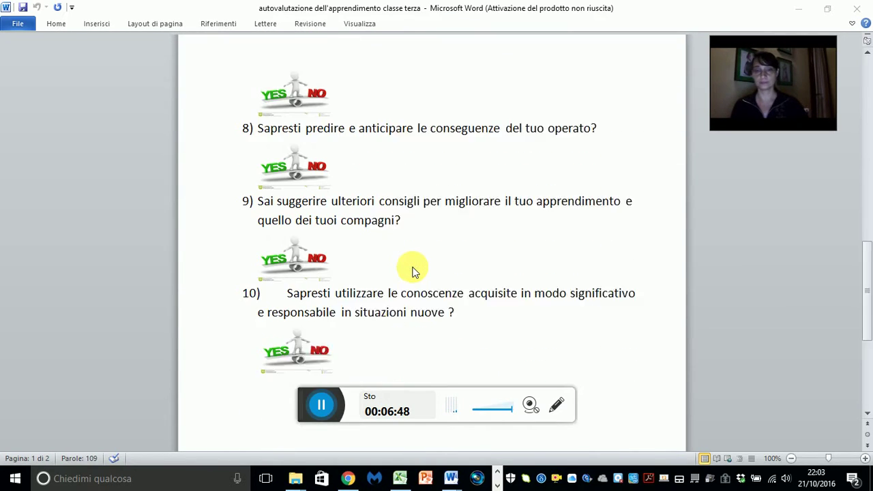
{"action": "left_click", "coordinate": [858, 7]}
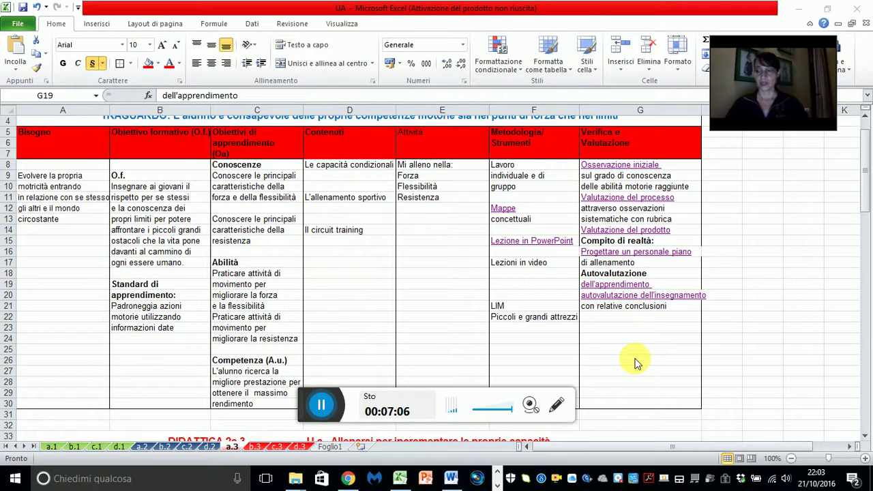
Step: Open the linked "autovalutazione dell'insegnamento" document and read its statements through to the Conclusione section
{"action": "left_click", "coordinate": [669, 296]}
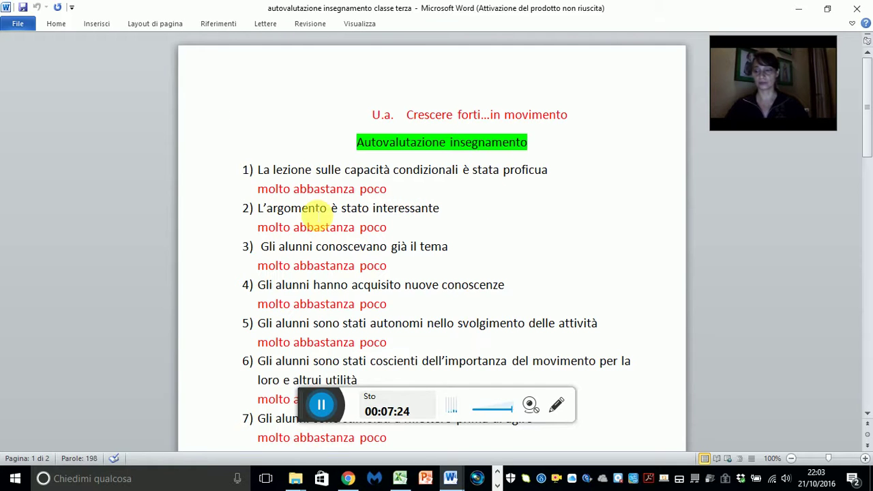
{"action": "scroll", "coordinate": [334, 225], "scroll_direction": "down", "scroll_amount": 2}
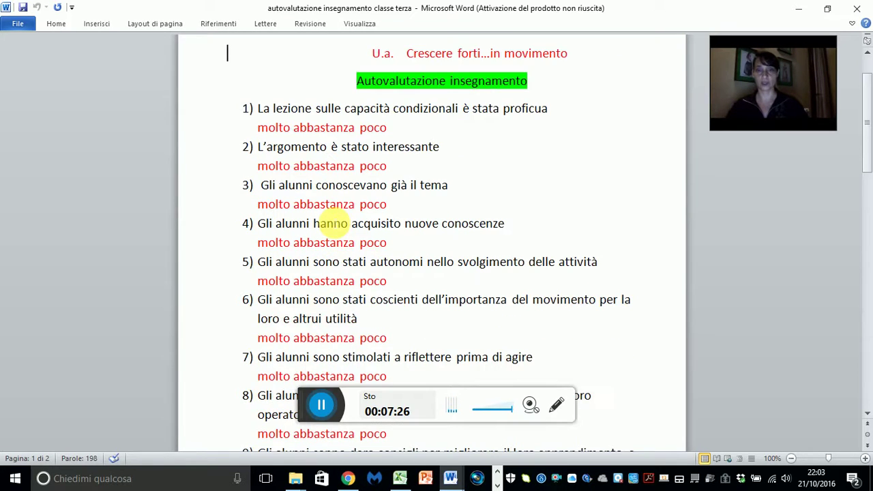
{"action": "scroll", "coordinate": [331, 224], "scroll_direction": "down", "scroll_amount": 3}
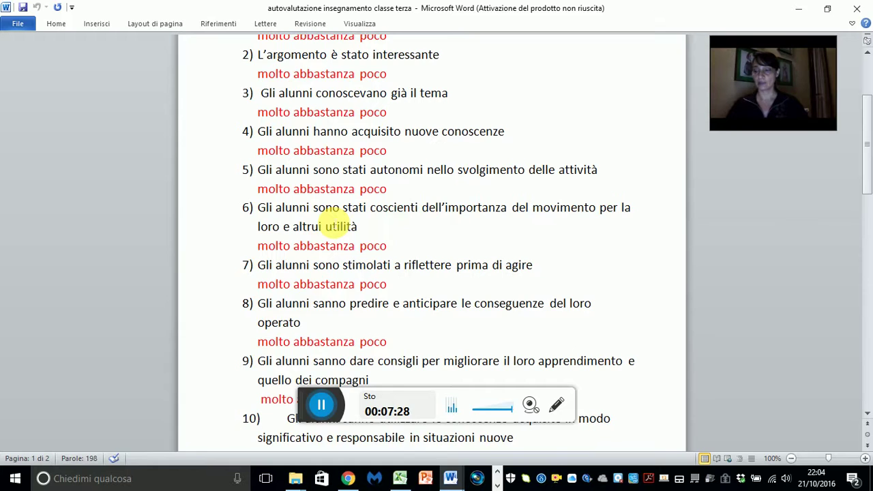
{"action": "scroll", "coordinate": [335, 225], "scroll_direction": "down", "scroll_amount": 8}
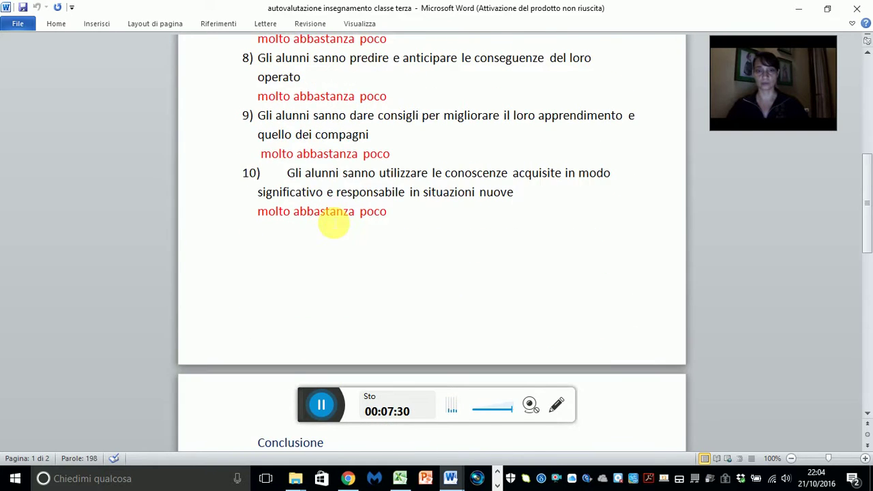
{"action": "scroll", "coordinate": [334, 225], "scroll_direction": "down", "scroll_amount": 8}
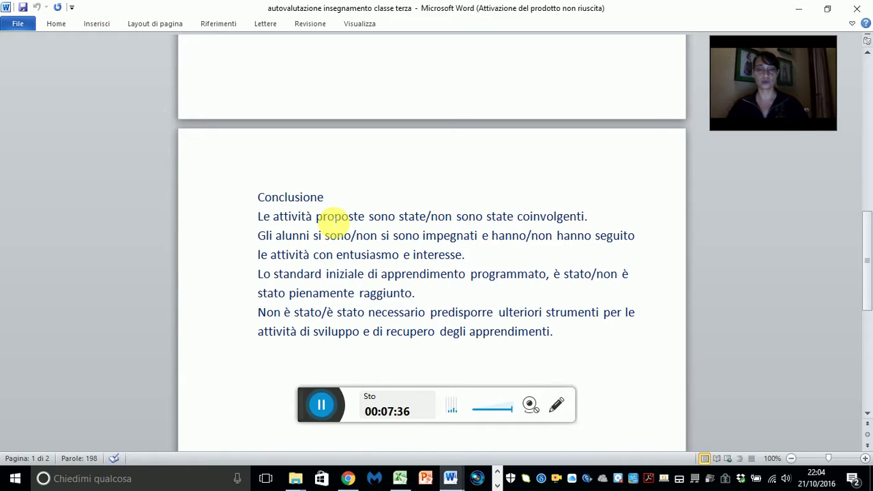
{"action": "scroll", "coordinate": [332, 216], "scroll_direction": "down", "scroll_amount": 2}
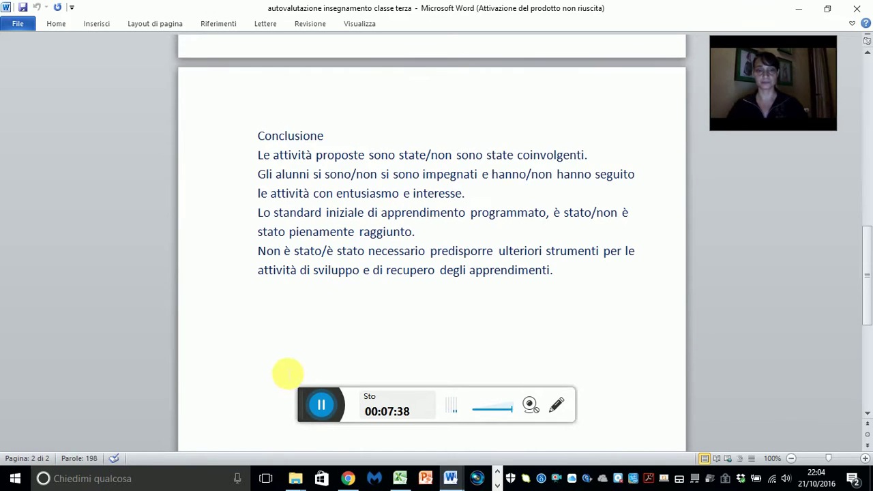